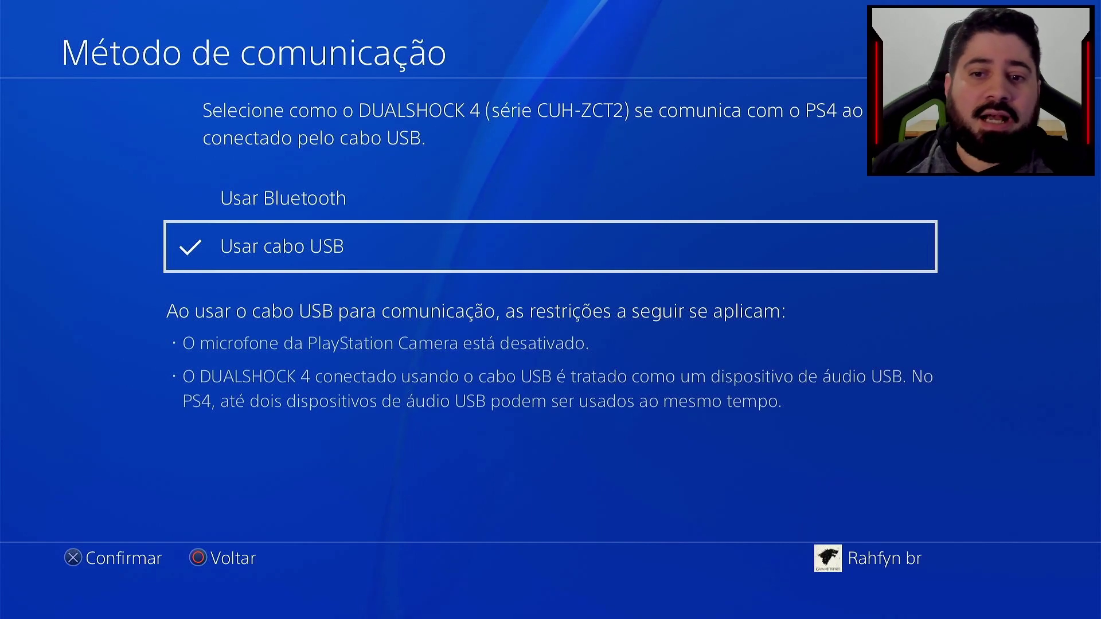
{"action": "key", "text": "Escape"}
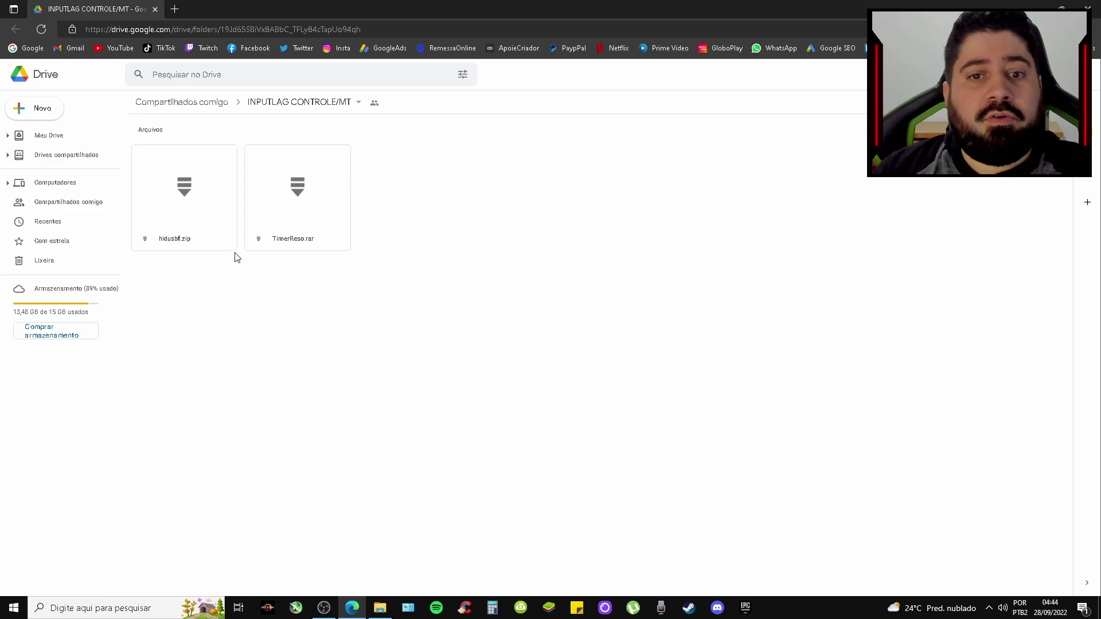
Download hidusbf.zip from the shared INPUTLAG CONTROLE/MT Drive folder
{"action": "left_click", "coordinate": [179, 191]}
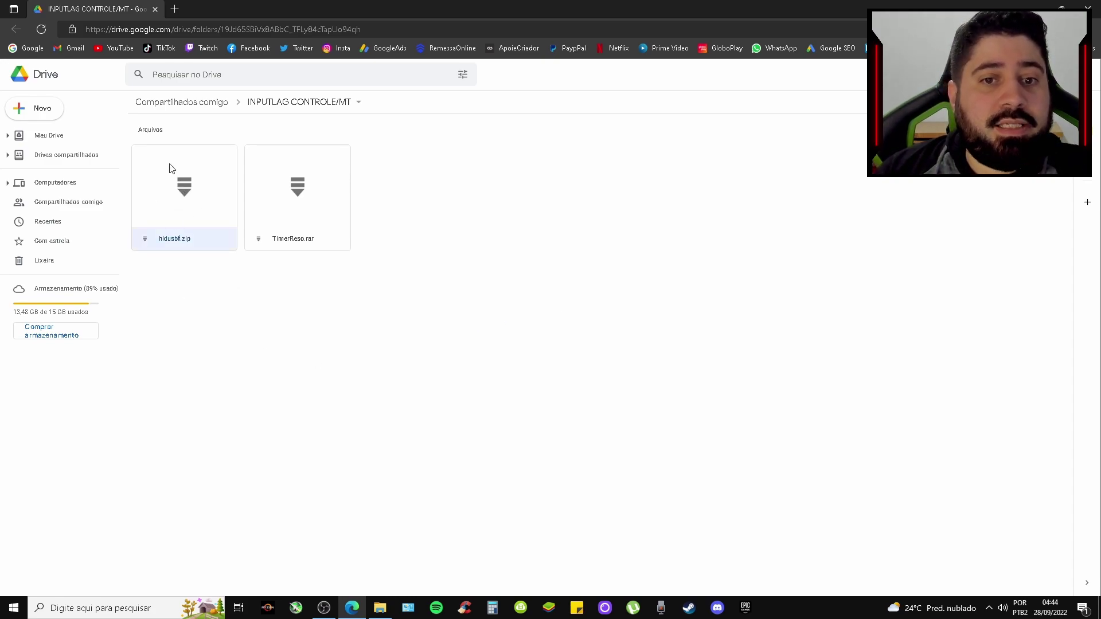
{"action": "right_click", "coordinate": [179, 217]}
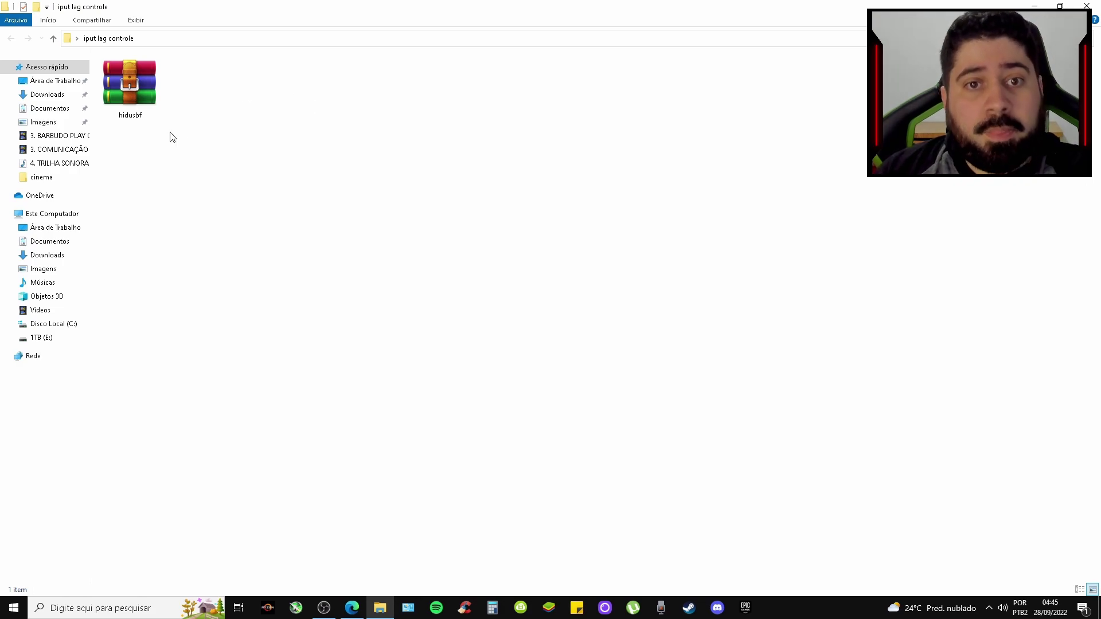
Extract the hidusbf archive directly into the iput lag controle folder
{"action": "left_click", "coordinate": [139, 84]}
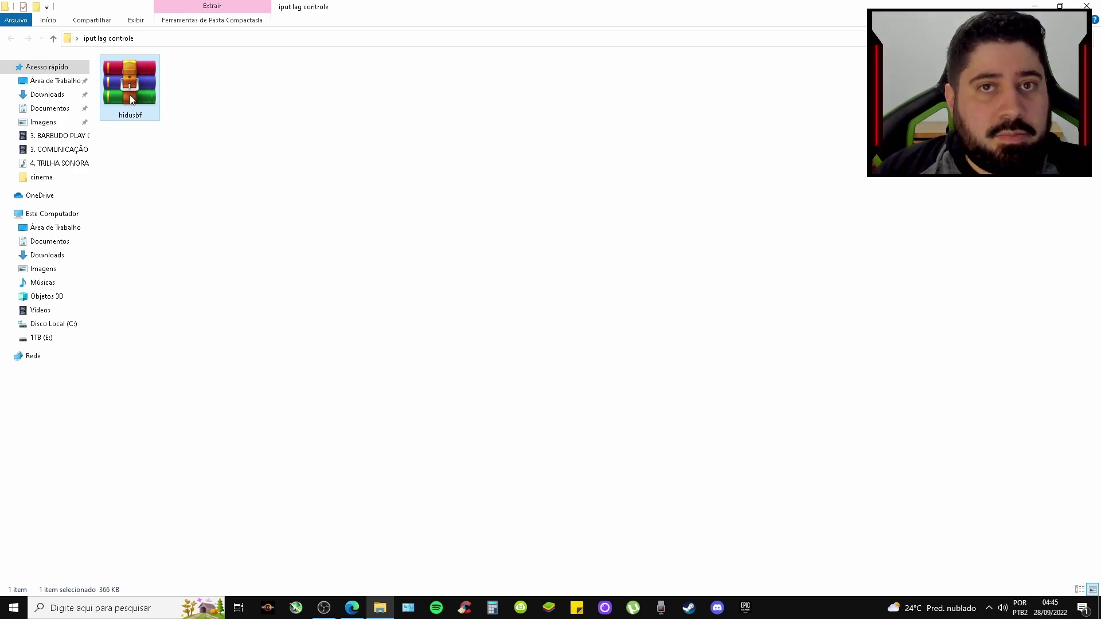
{"action": "right_click", "coordinate": [130, 95]}
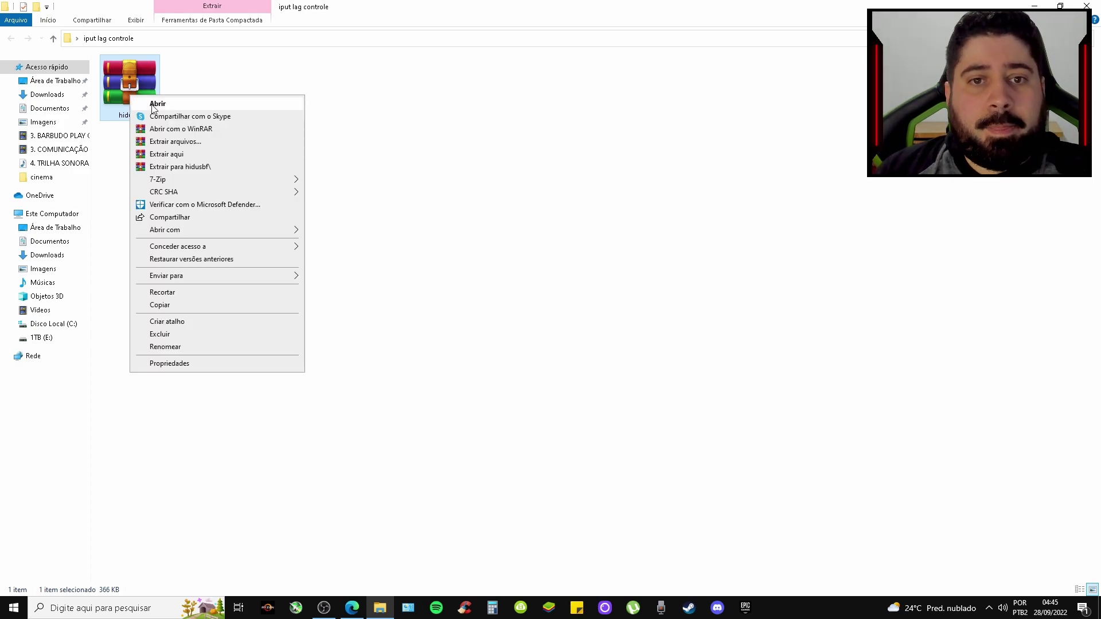
{"action": "left_click", "coordinate": [181, 154]}
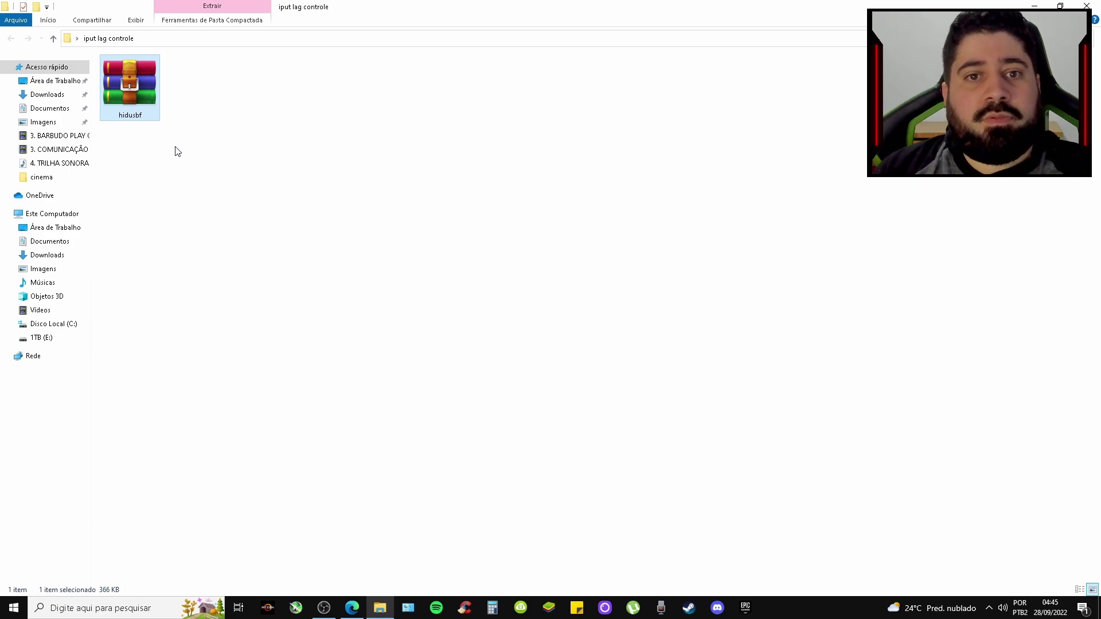
{"action": "left_click_drag", "start_coordinate": [255, 147], "coordinate": [453, 109]}
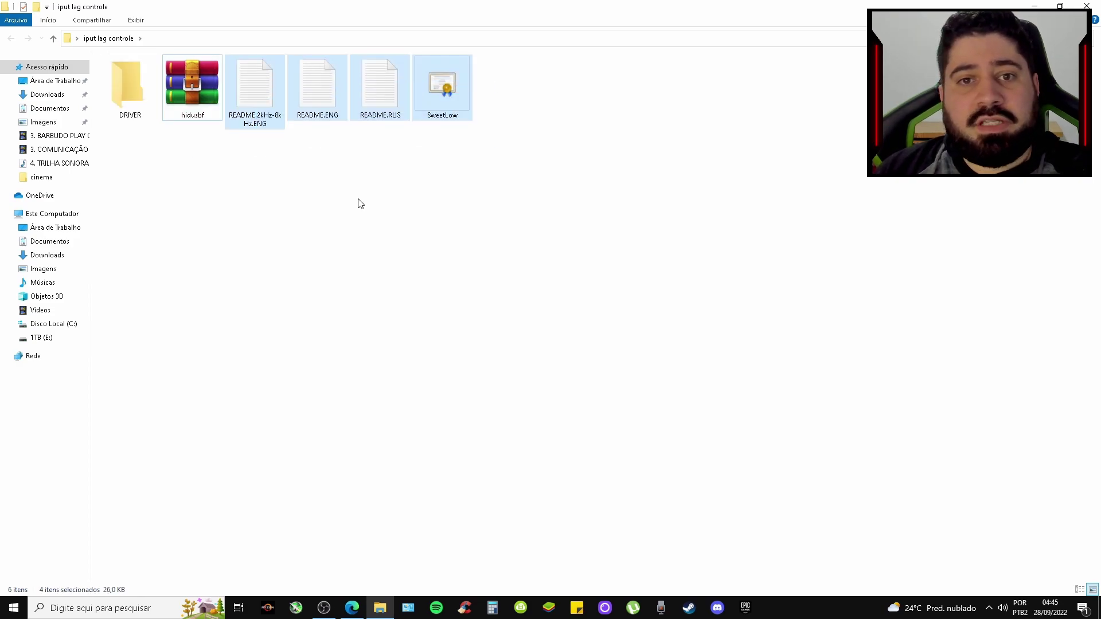
{"action": "left_click", "coordinate": [358, 207]}
Open the extracted DRIVER folder and launch the Setup application
{"action": "left_click", "coordinate": [150, 113]}
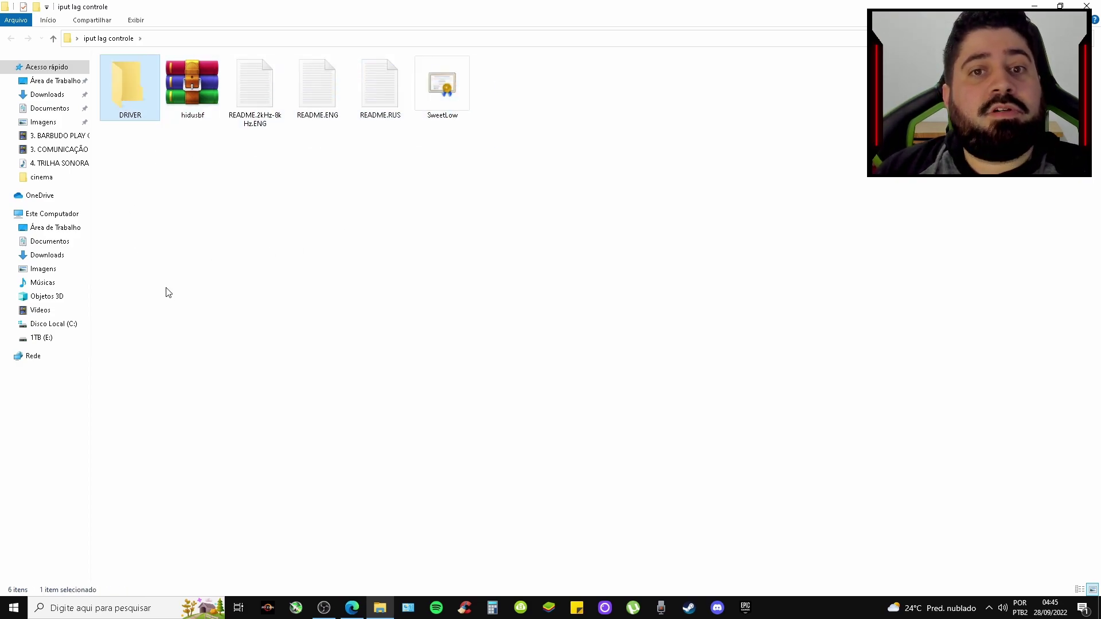
{"action": "double_click", "coordinate": [129, 118]}
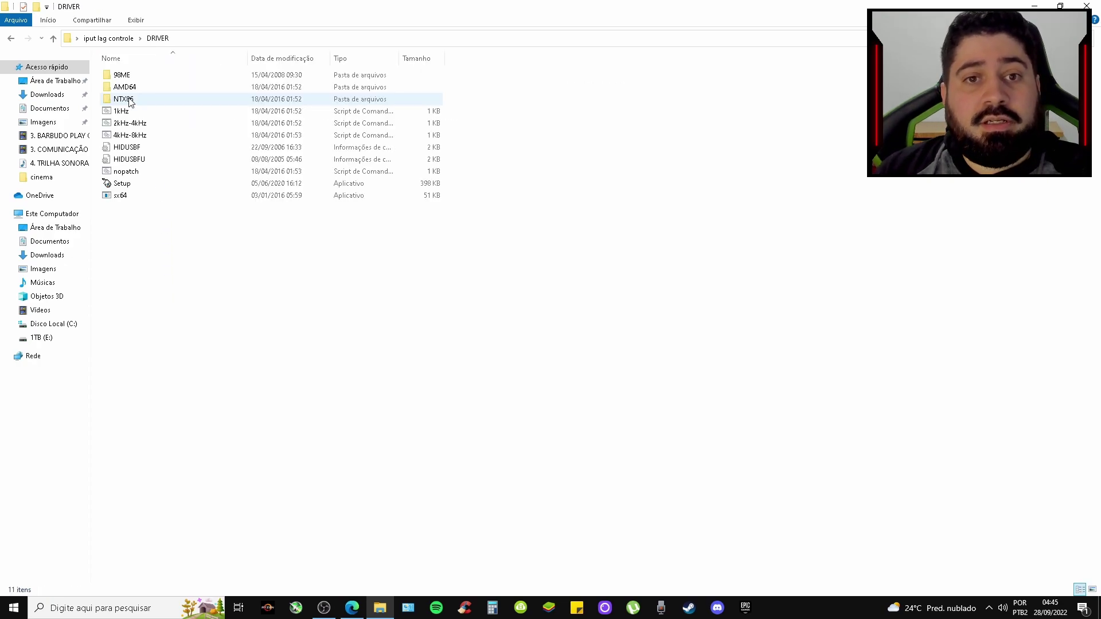
{"action": "left_click", "coordinate": [123, 184]}
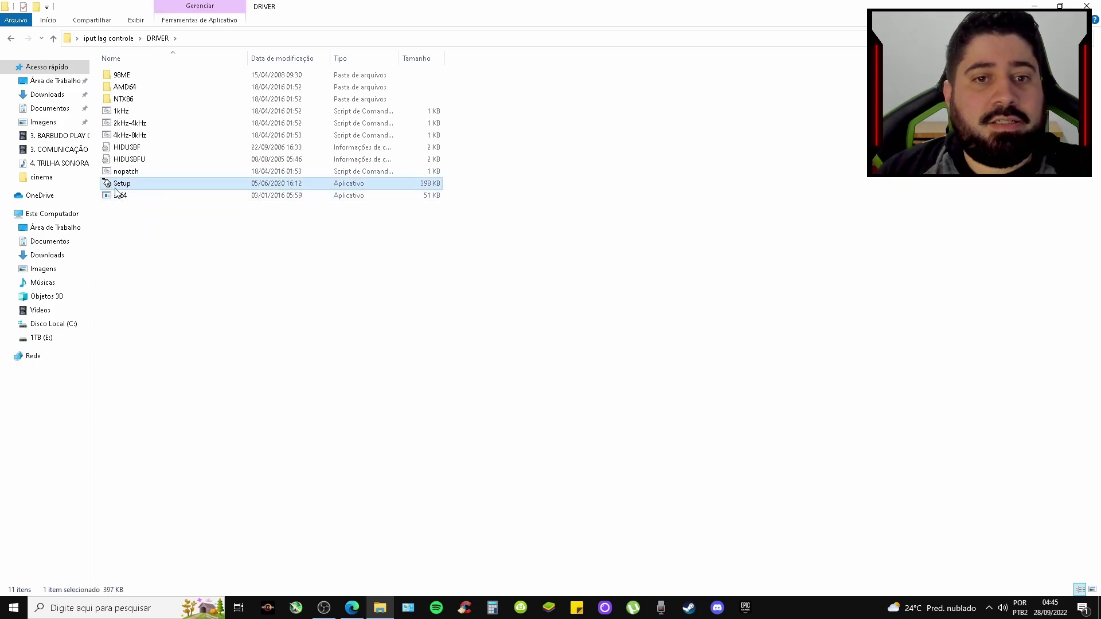
{"action": "double_click", "coordinate": [136, 187]}
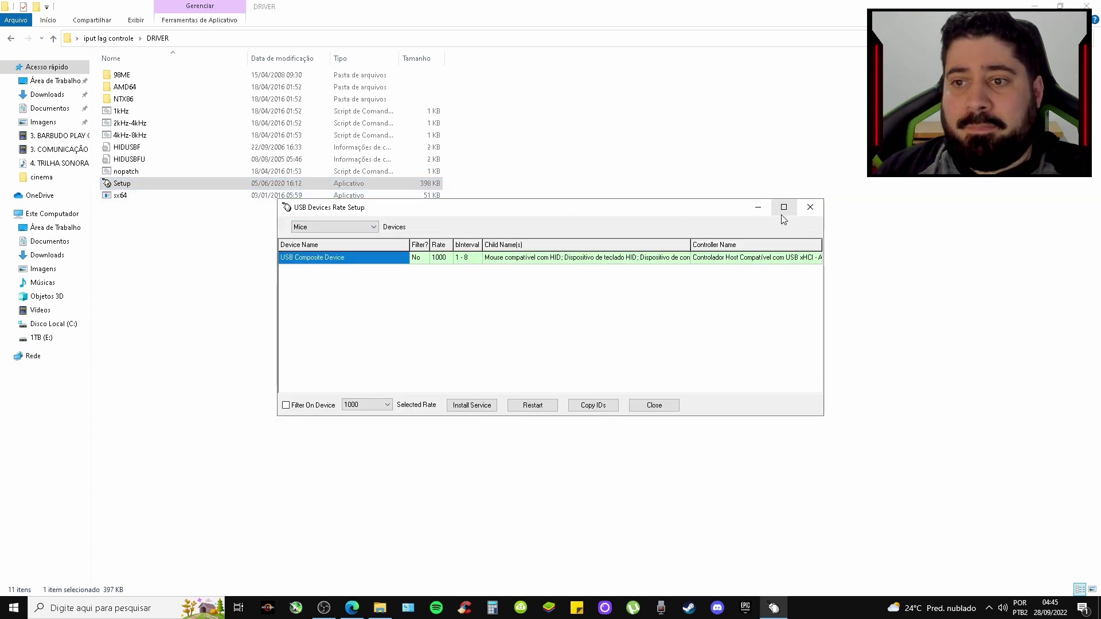
Enlarge the USB Devices Rate Setup window in height and width and move it slightly higher
{"action": "left_click_drag", "start_coordinate": [736, 199], "coordinate": [749, 117]}
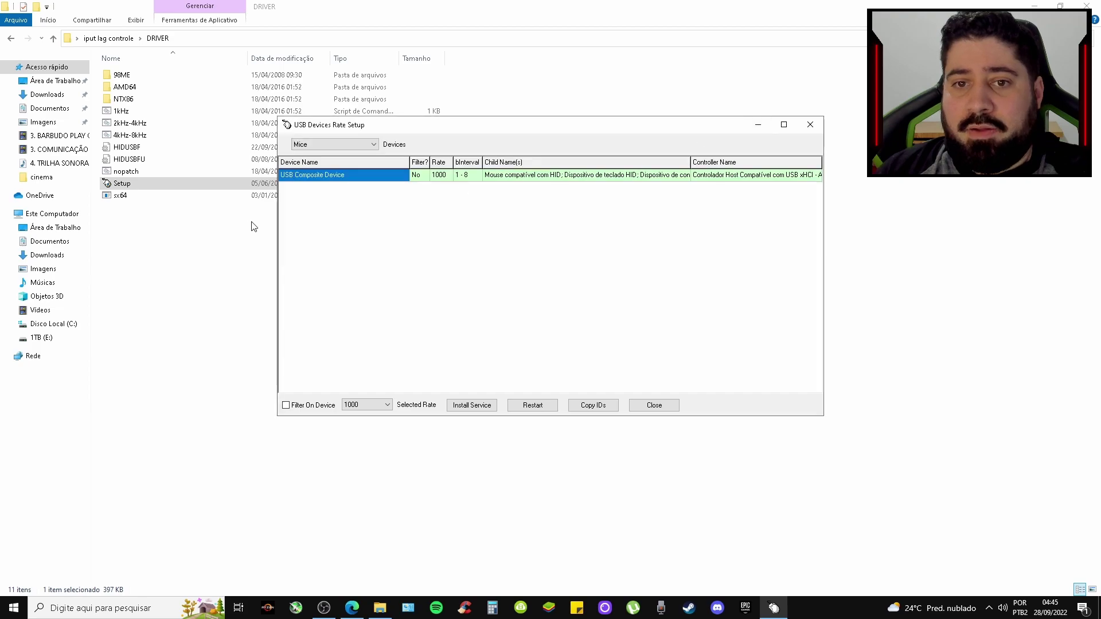
{"action": "left_click_drag", "start_coordinate": [277, 231], "coordinate": [149, 231]}
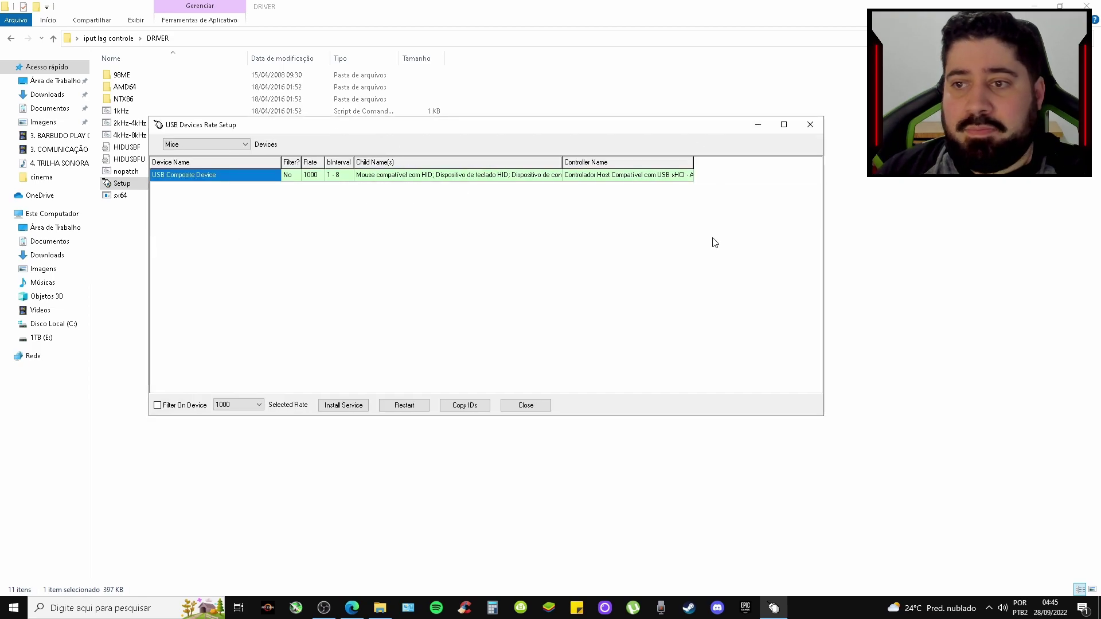
{"action": "left_click_drag", "start_coordinate": [822, 225], "coordinate": [912, 225]}
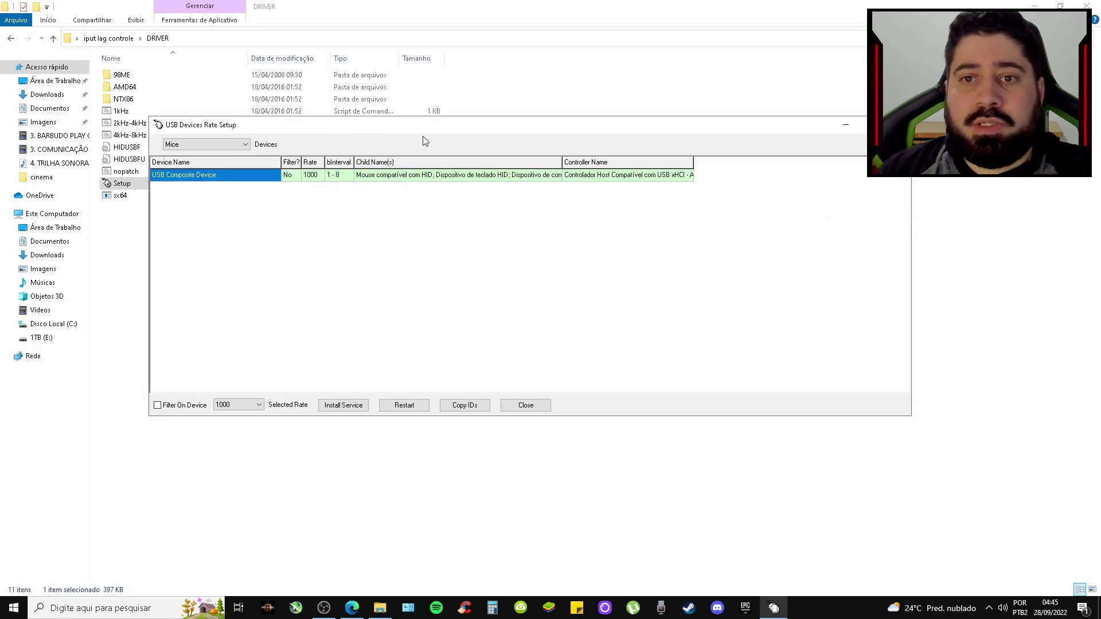
{"action": "left_click_drag", "start_coordinate": [405, 117], "coordinate": [415, 83]}
{"action": "left_click_drag", "start_coordinate": [149, 215], "coordinate": [100, 217]}
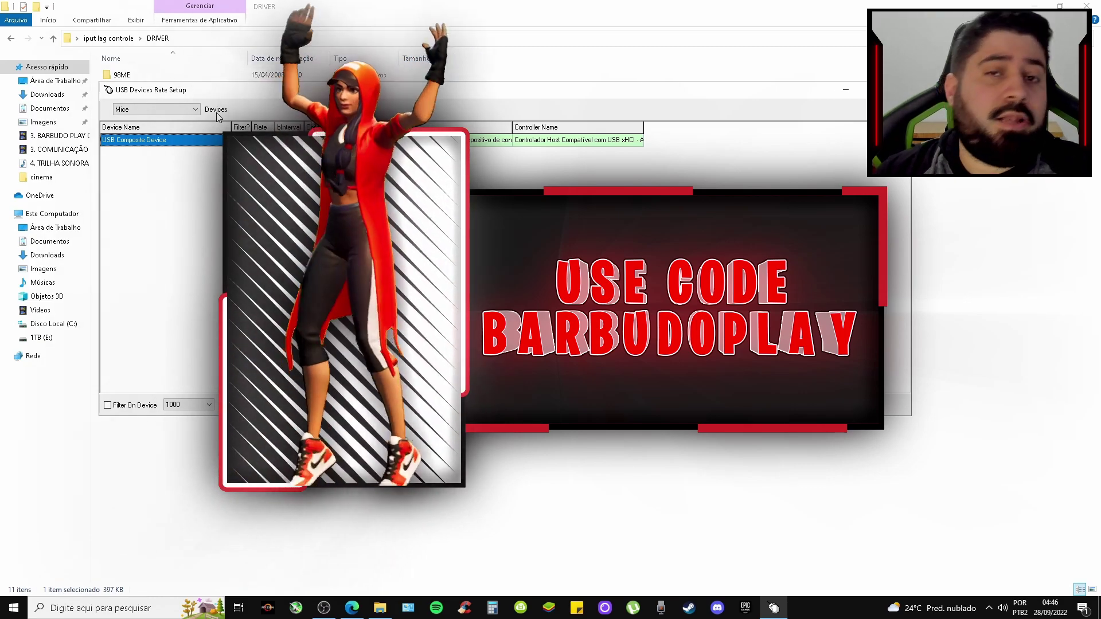
Set the device type filter to All so every USB device is listed
{"action": "left_click", "coordinate": [189, 110]}
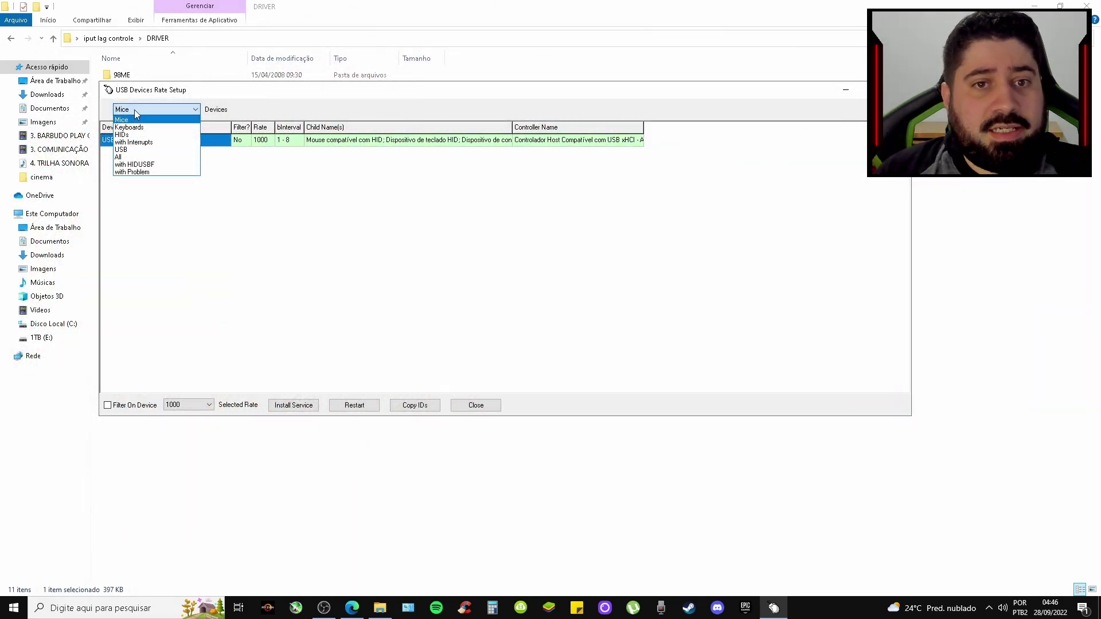
{"action": "left_click", "coordinate": [135, 109]}
{"action": "left_click", "coordinate": [166, 112]}
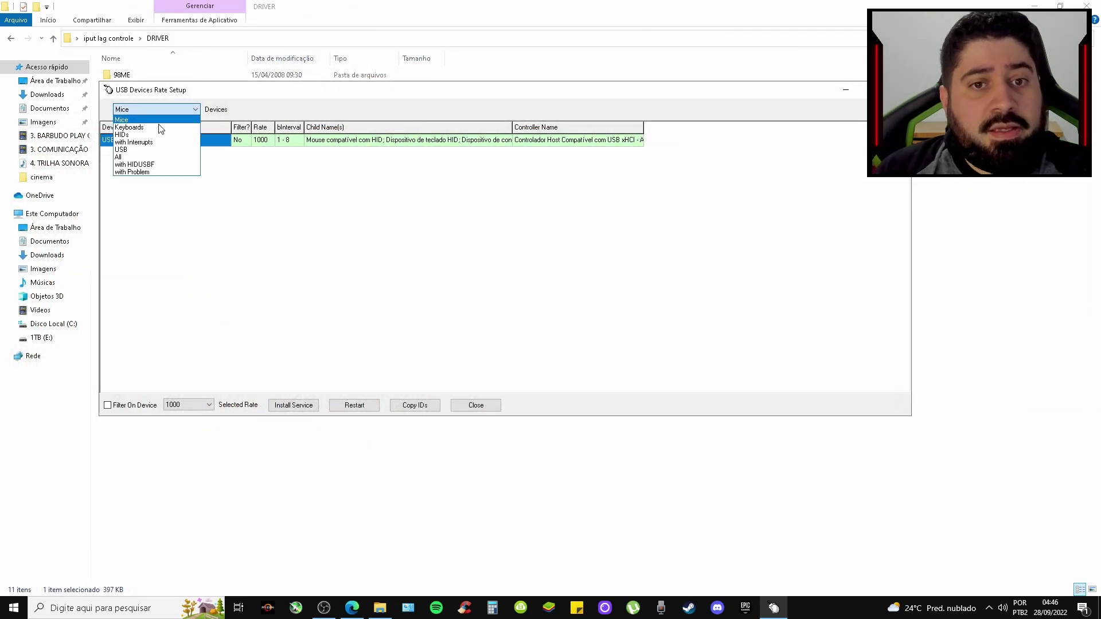
{"action": "left_click", "coordinate": [132, 162]}
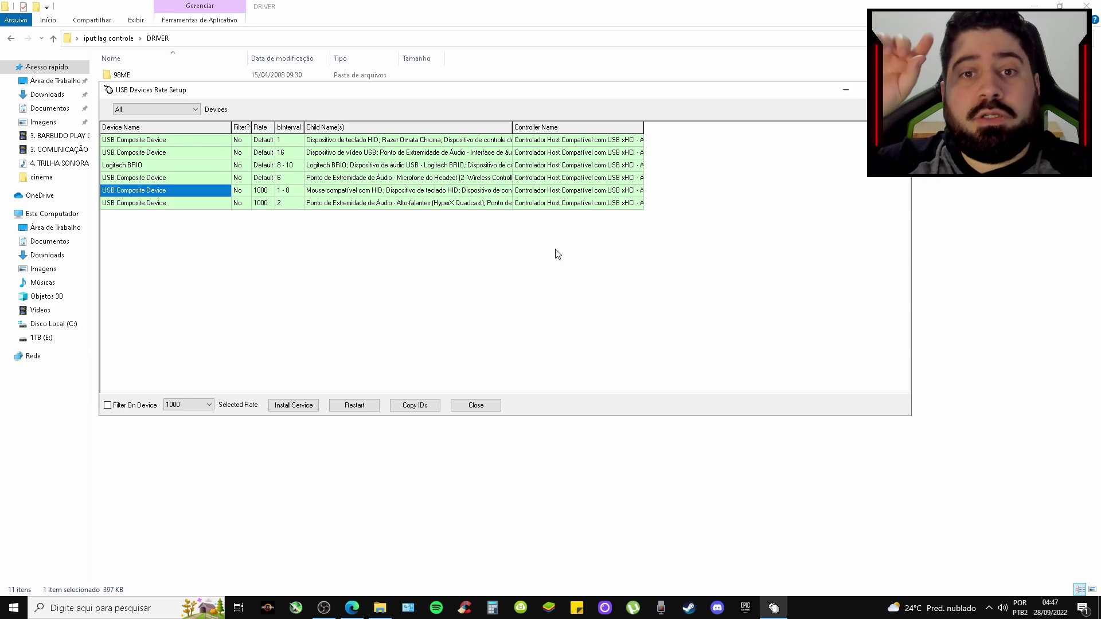
Enable Filter On Device for the USB Composite Device whose child name contains Wireless Controller
{"action": "left_click", "coordinate": [470, 178]}
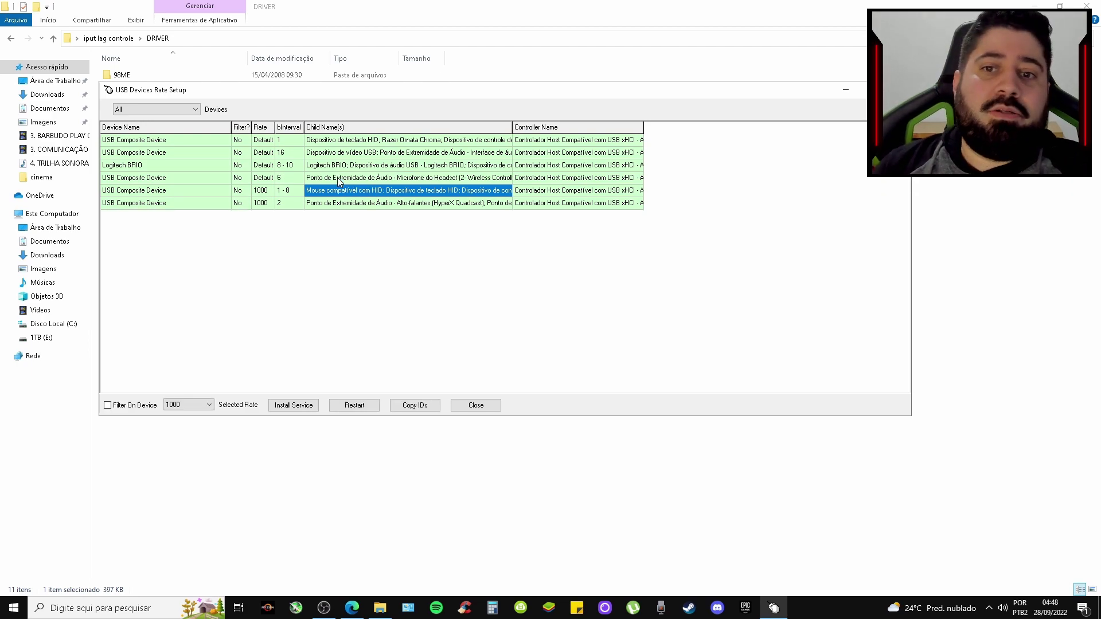
{"action": "left_click", "coordinate": [486, 179]}
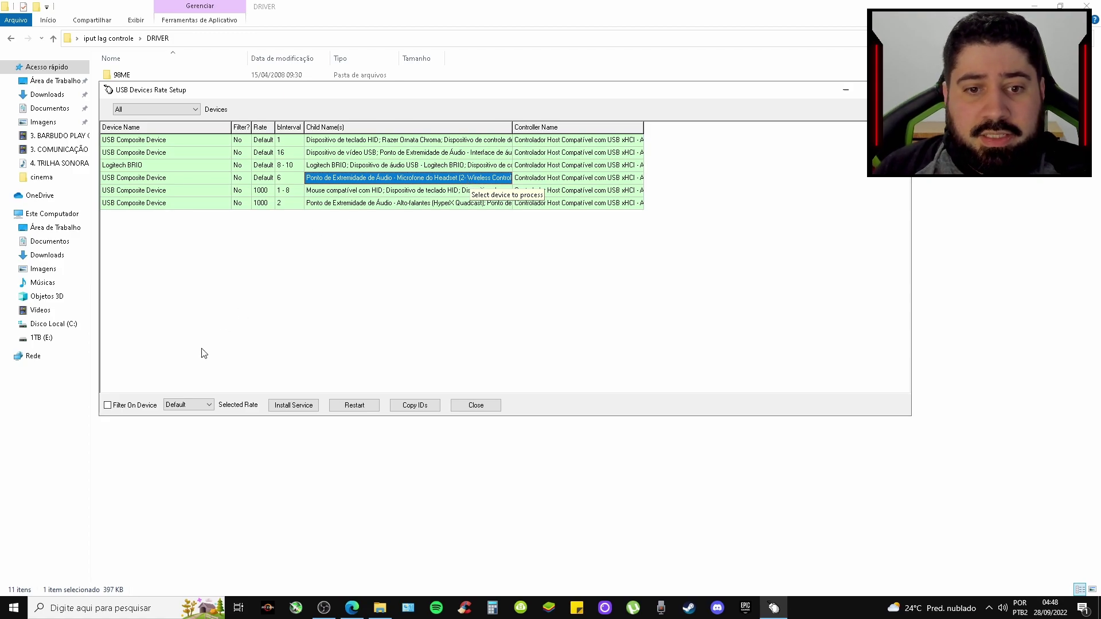
{"action": "left_click", "coordinate": [108, 405]}
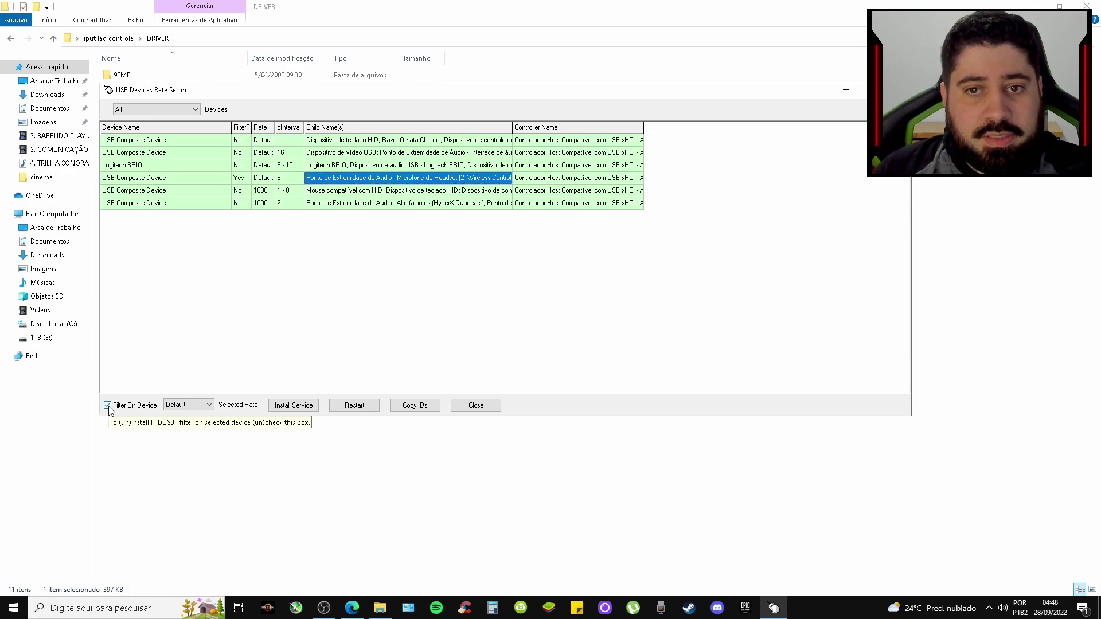
Set the Wireless Controller device's rate to 1000 and install the filter service
{"action": "left_click", "coordinate": [198, 408]}
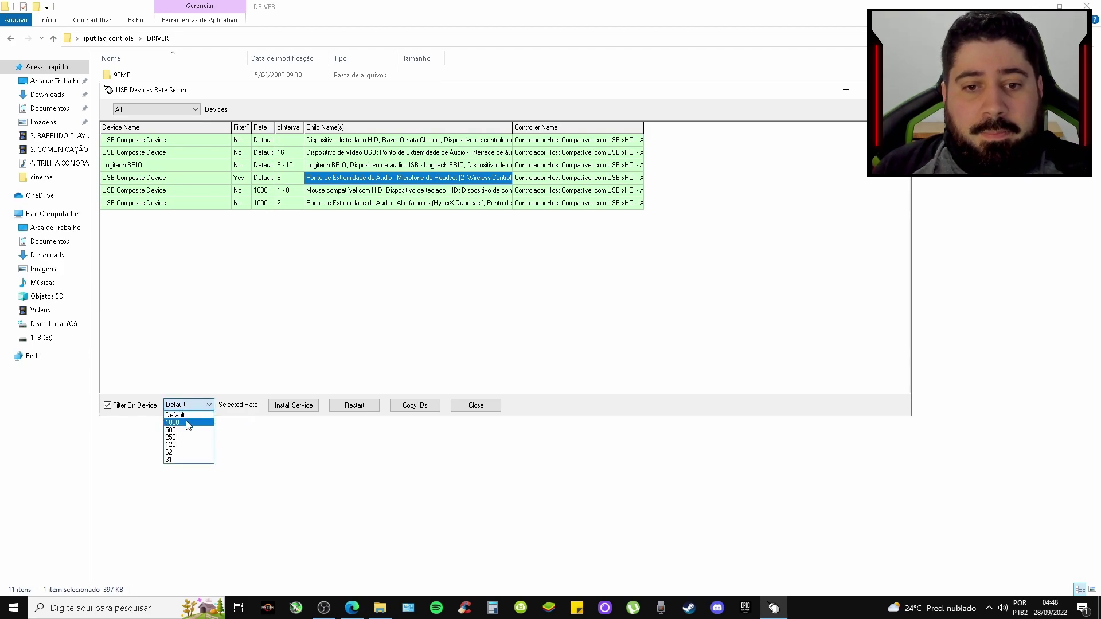
{"action": "left_click", "coordinate": [189, 422]}
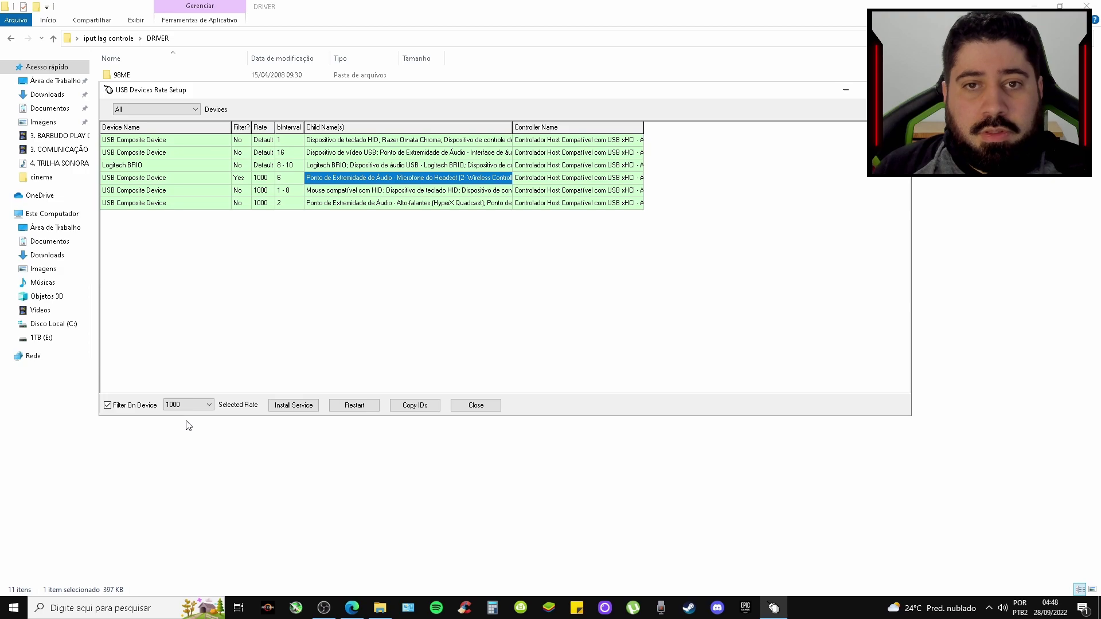
{"action": "left_click", "coordinate": [293, 407]}
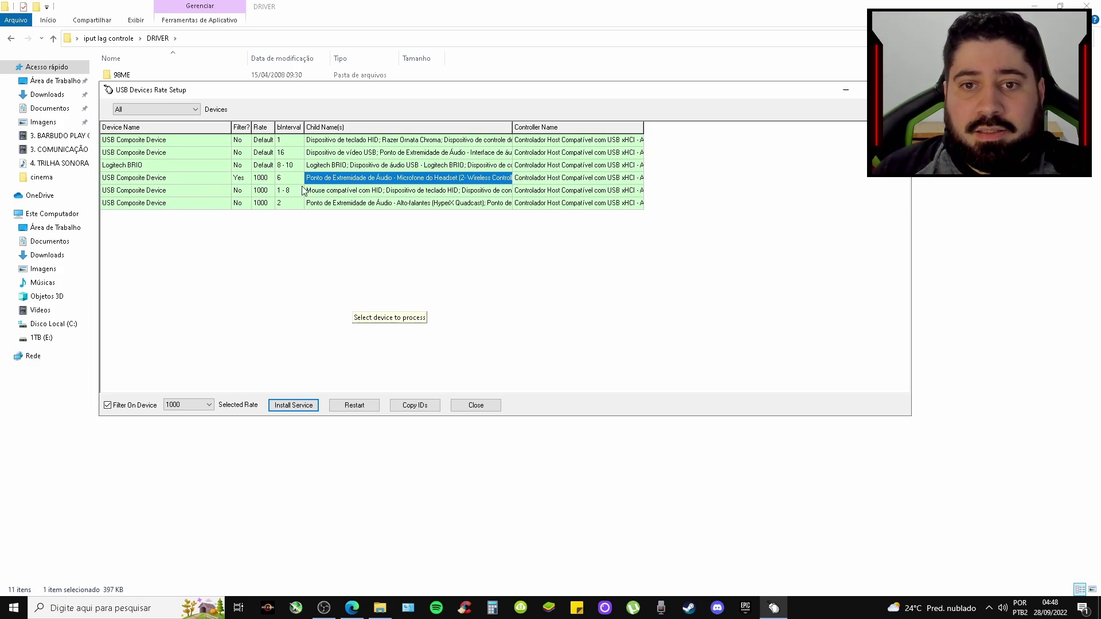
Check the bInterval value of the Wireless Controller device
{"action": "left_click", "coordinate": [282, 178]}
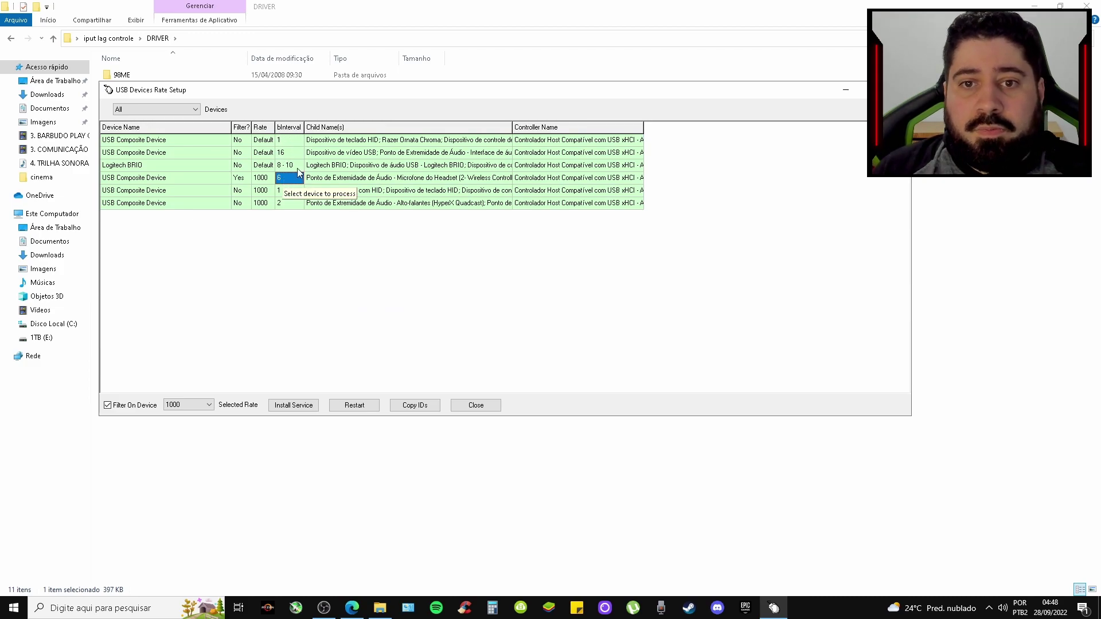
{"action": "left_click", "coordinate": [454, 180]}
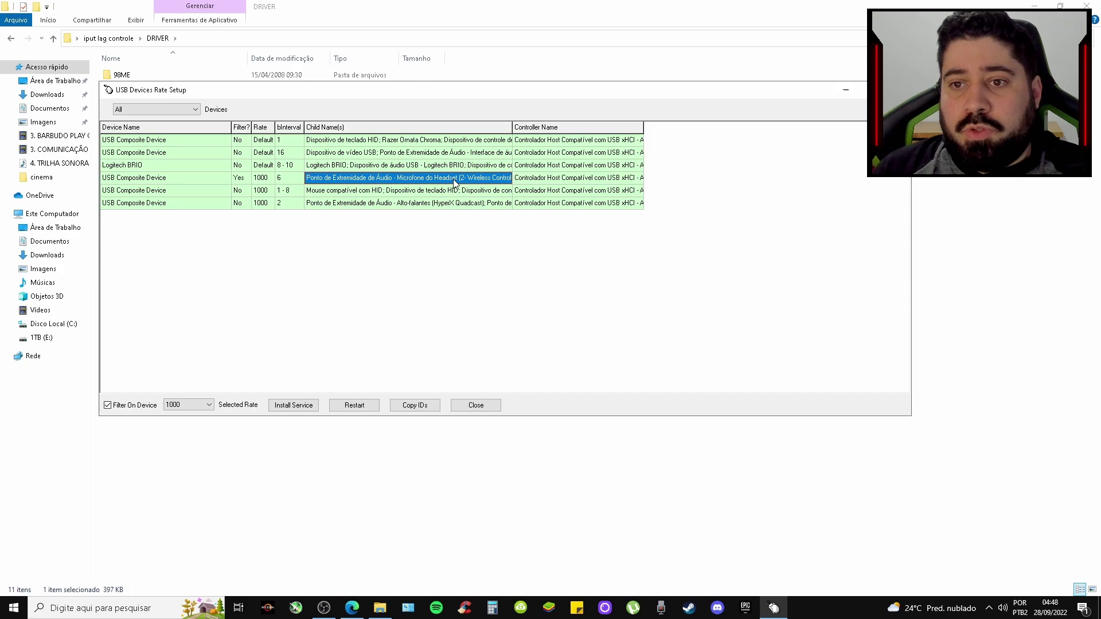
{"action": "left_click", "coordinate": [286, 179]}
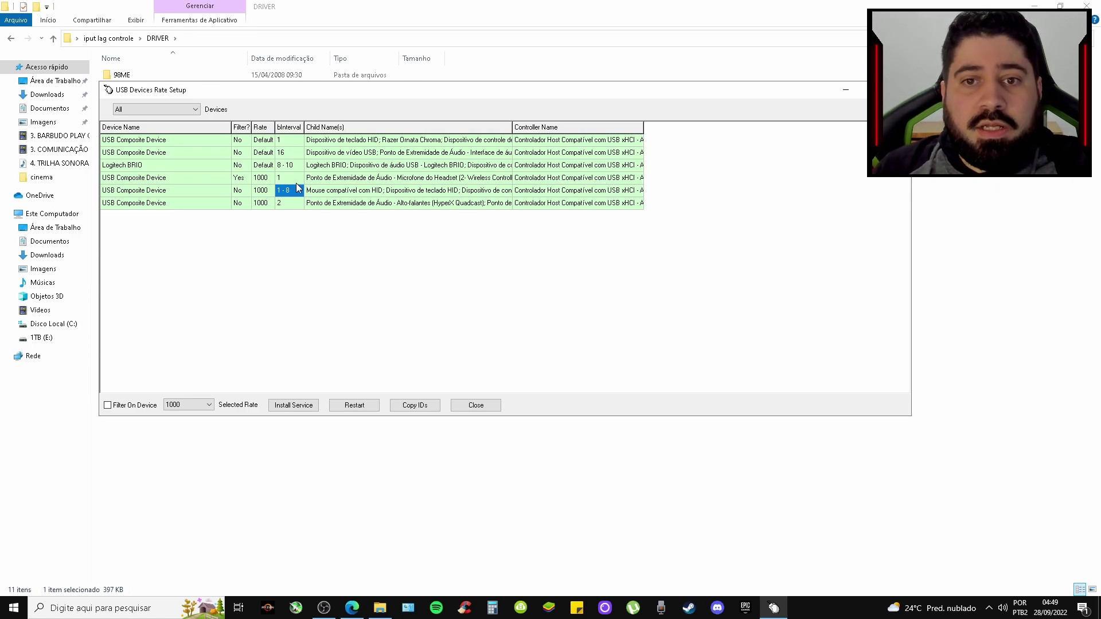
{"action": "left_click", "coordinate": [382, 182]}
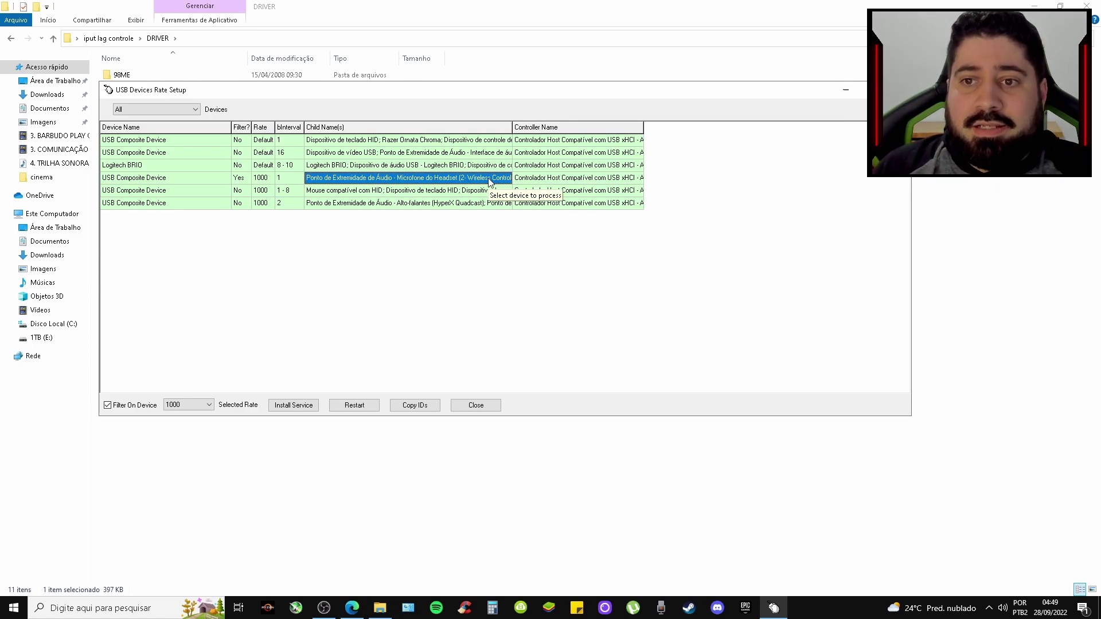
{"action": "left_click", "coordinate": [289, 182]}
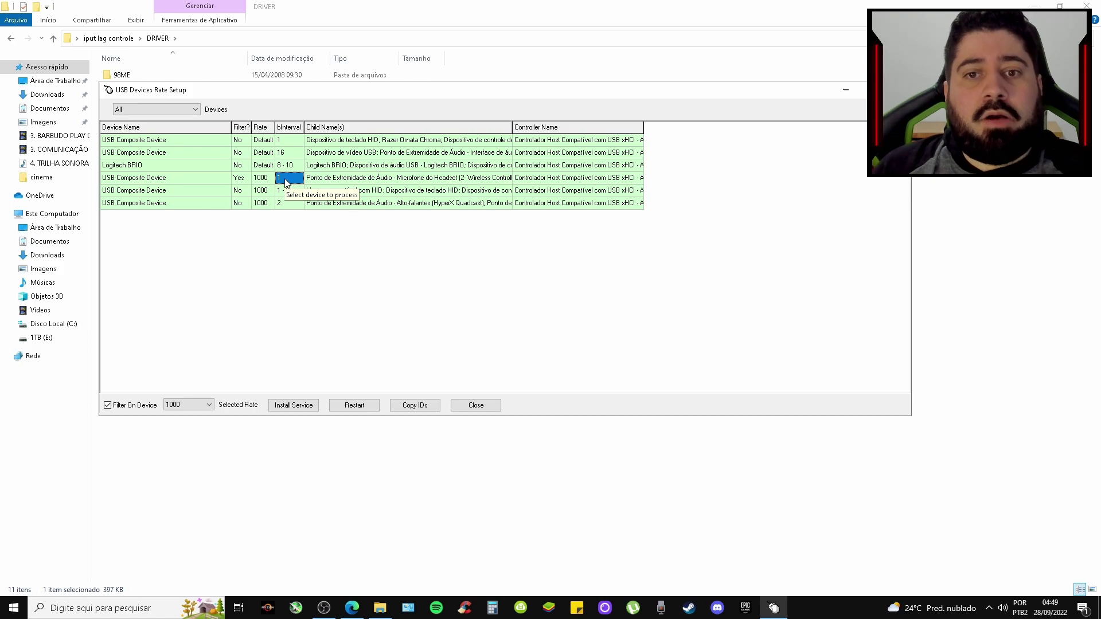